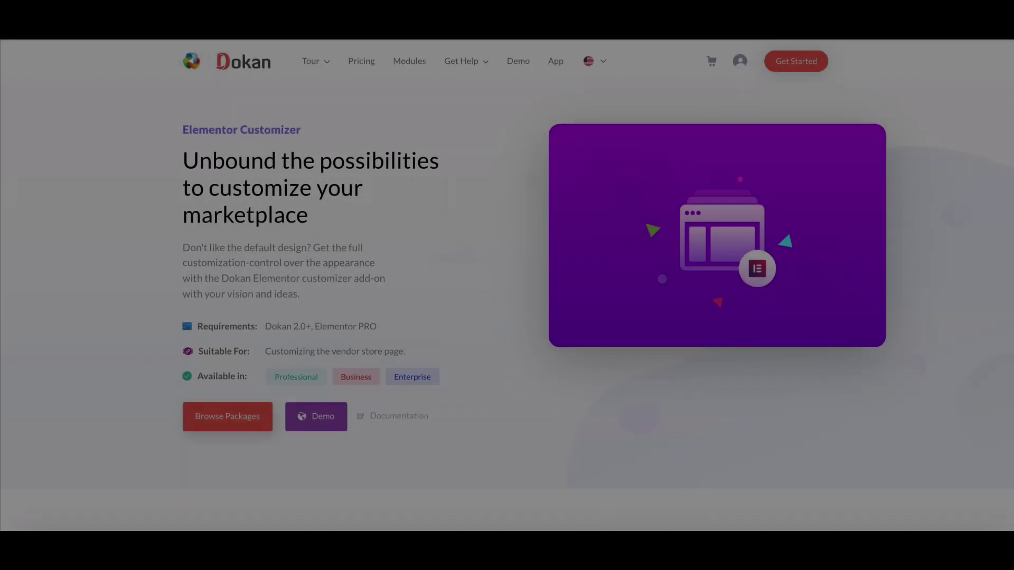
{"action": "scroll", "coordinate": [508, 285], "scroll_direction": "down", "scroll_amount": 3}
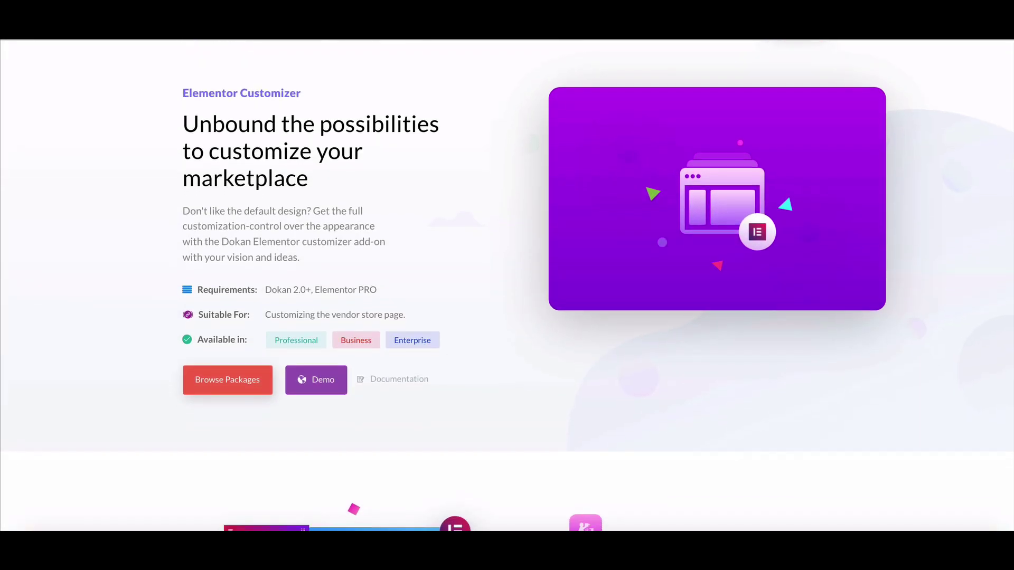
{"action": "scroll", "coordinate": [507, 285], "scroll_direction": "down", "scroll_amount": 2}
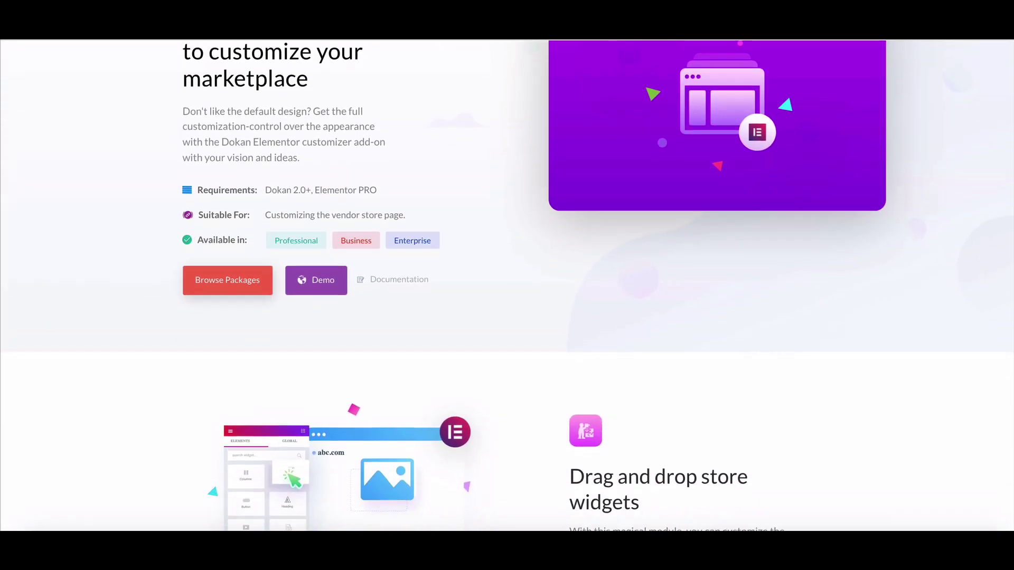
{"action": "scroll", "coordinate": [507, 286], "scroll_direction": "down", "scroll_amount": 2}
{"action": "scroll", "coordinate": [507, 285], "scroll_direction": "down", "scroll_amount": 1}
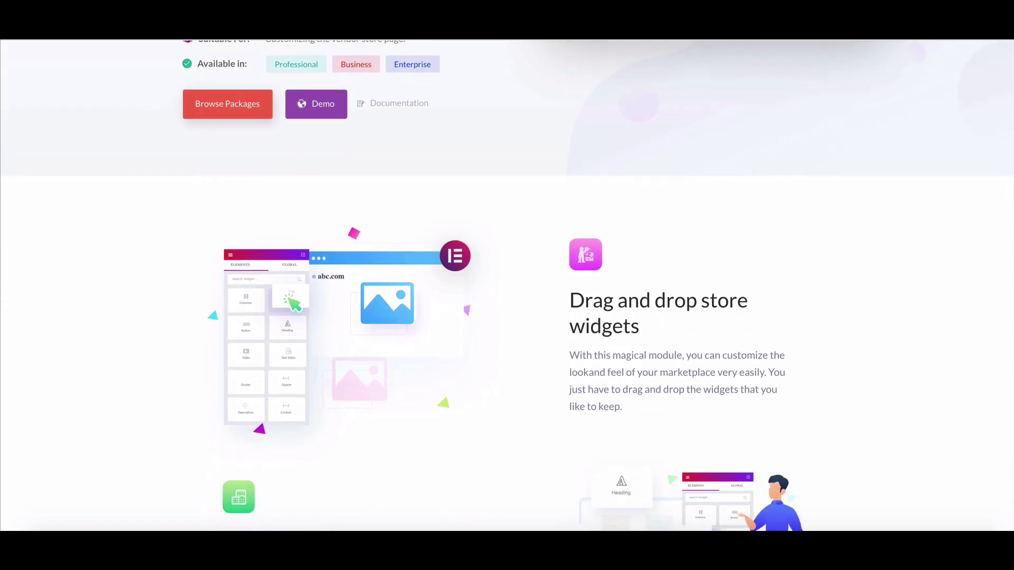
{"action": "scroll", "coordinate": [507, 285], "scroll_direction": "down", "scroll_amount": 1}
{"action": "scroll", "coordinate": [507, 285], "scroll_direction": "down", "scroll_amount": 1}
{"action": "scroll", "coordinate": [507, 285], "scroll_direction": "down", "scroll_amount": 2}
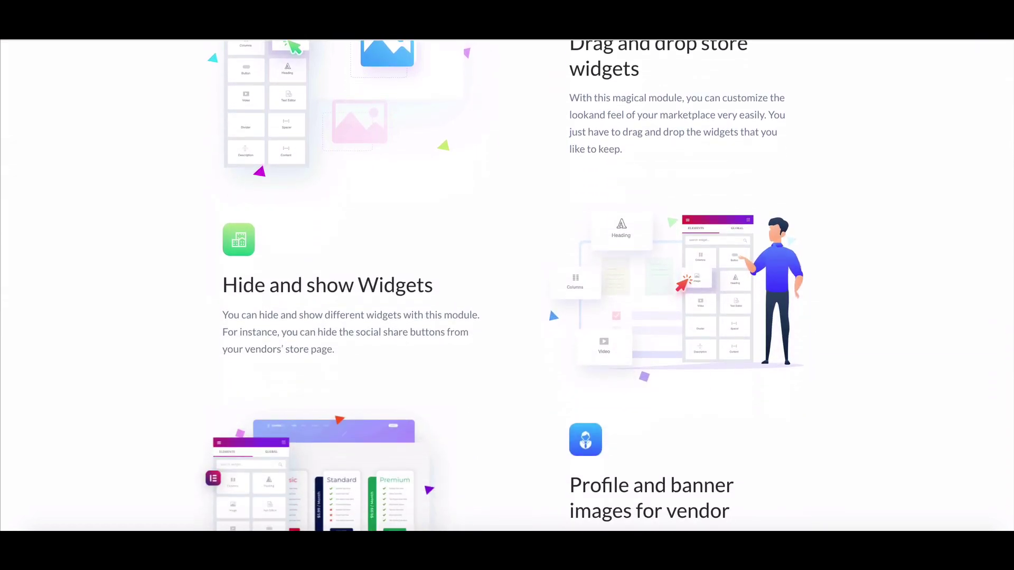
{"action": "scroll", "coordinate": [507, 285], "scroll_direction": "down", "scroll_amount": 1}
{"action": "scroll", "coordinate": [507, 285], "scroll_direction": "down", "scroll_amount": 1}
{"action": "scroll", "coordinate": [507, 285], "scroll_direction": "down", "scroll_amount": 2}
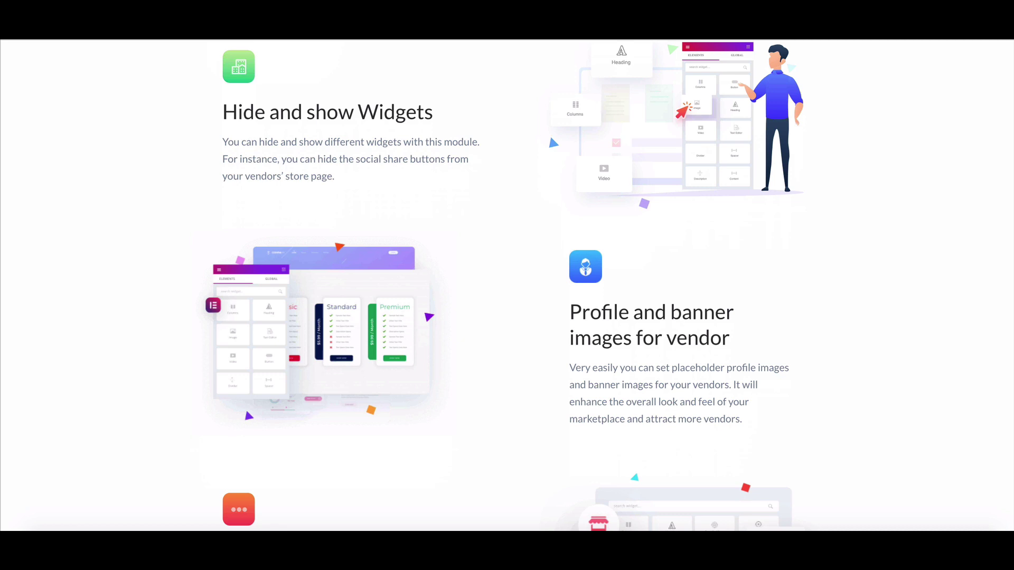
{"action": "scroll", "coordinate": [507, 285], "scroll_direction": "down", "scroll_amount": 1}
{"action": "scroll", "coordinate": [507, 285], "scroll_direction": "down", "scroll_amount": 1}
{"action": "scroll", "coordinate": [507, 285], "scroll_direction": "down", "scroll_amount": 1}
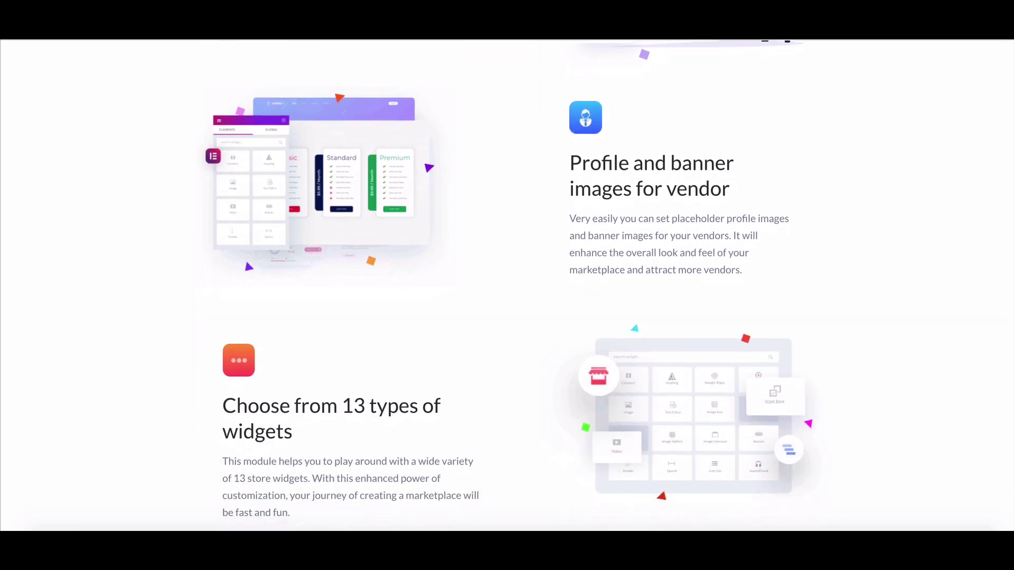
{"action": "scroll", "coordinate": [507, 285], "scroll_direction": "down", "scroll_amount": 2}
{"action": "scroll", "coordinate": [508, 285], "scroll_direction": "down", "scroll_amount": 1}
{"action": "scroll", "coordinate": [507, 286], "scroll_direction": "down", "scroll_amount": 2}
{"action": "scroll", "coordinate": [507, 285], "scroll_direction": "down", "scroll_amount": 2}
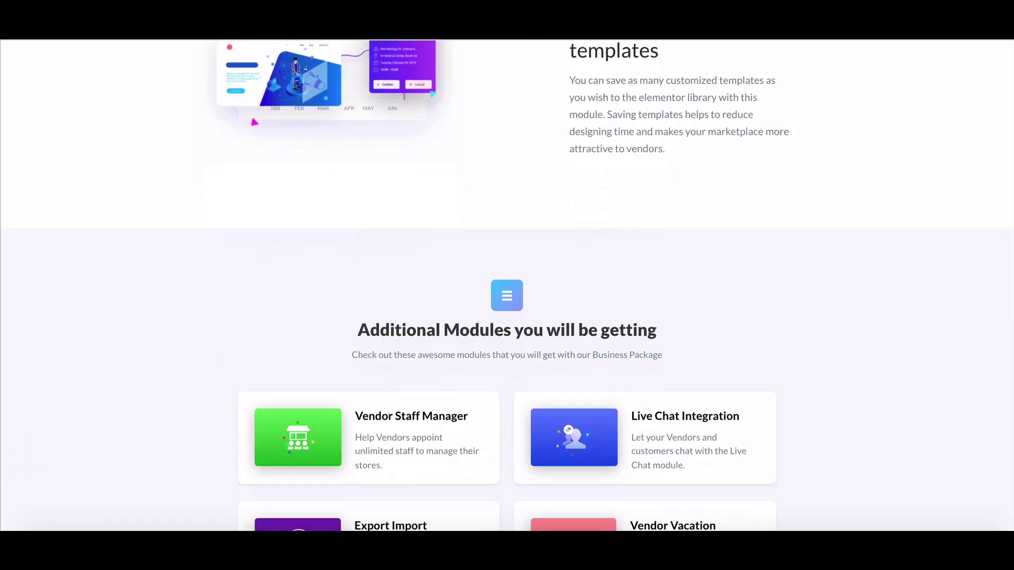
{"action": "scroll", "coordinate": [508, 285], "scroll_direction": "down", "scroll_amount": 2}
{"action": "scroll", "coordinate": [507, 286], "scroll_direction": "down", "scroll_amount": 1}
{"action": "scroll", "coordinate": [507, 286], "scroll_direction": "down", "scroll_amount": 1}
{"action": "scroll", "coordinate": [508, 285], "scroll_direction": "down", "scroll_amount": 2}
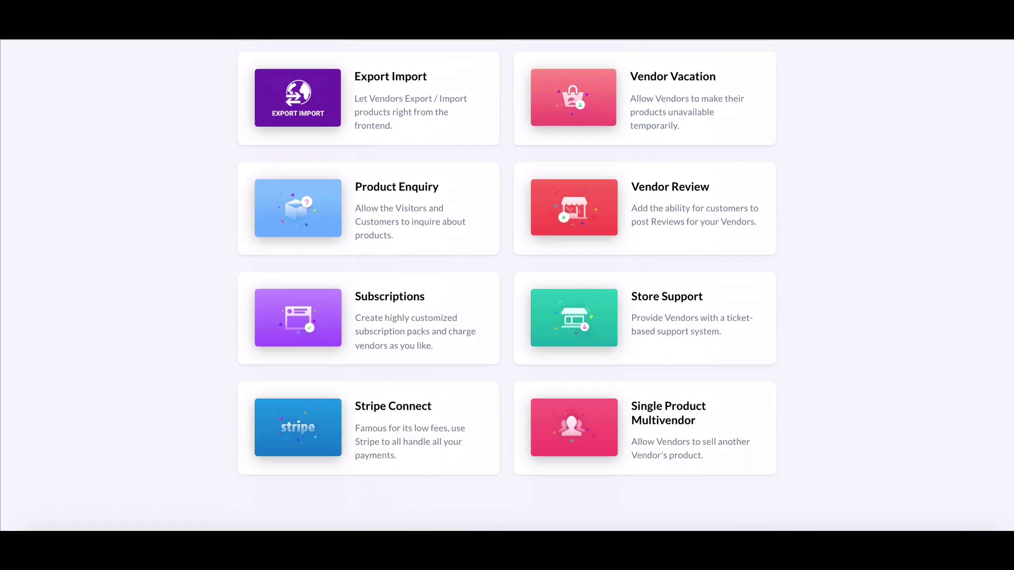
{"action": "scroll", "coordinate": [507, 285], "scroll_direction": "down", "scroll_amount": 1}
{"action": "scroll", "coordinate": [507, 285], "scroll_direction": "down", "scroll_amount": 1}
{"action": "scroll", "coordinate": [507, 286], "scroll_direction": "down", "scroll_amount": 1}
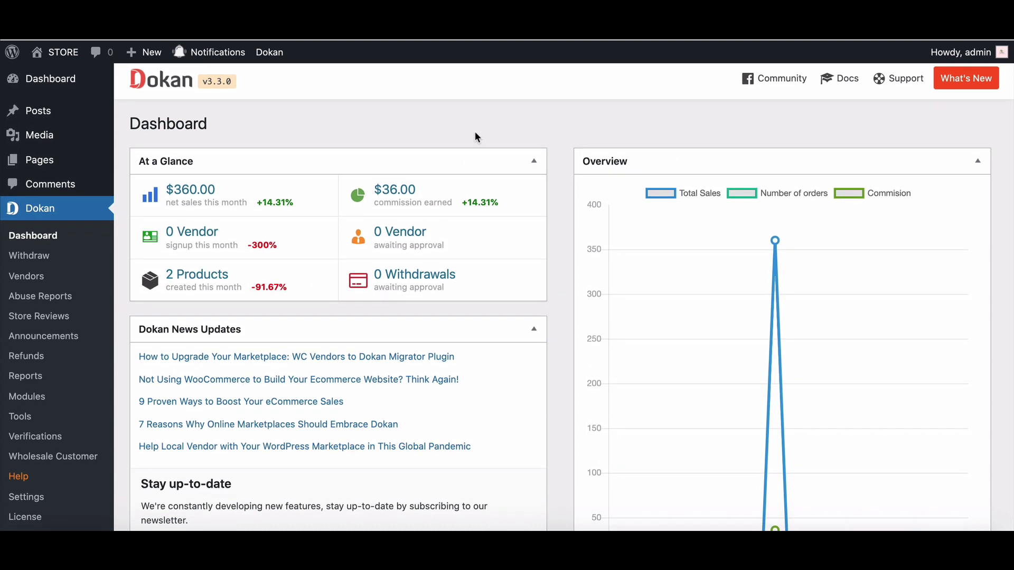
{"action": "scroll", "coordinate": [475, 131], "scroll_direction": "down", "scroll_amount": 1}
{"action": "scroll", "coordinate": [474, 132], "scroll_direction": "down", "scroll_amount": 1}
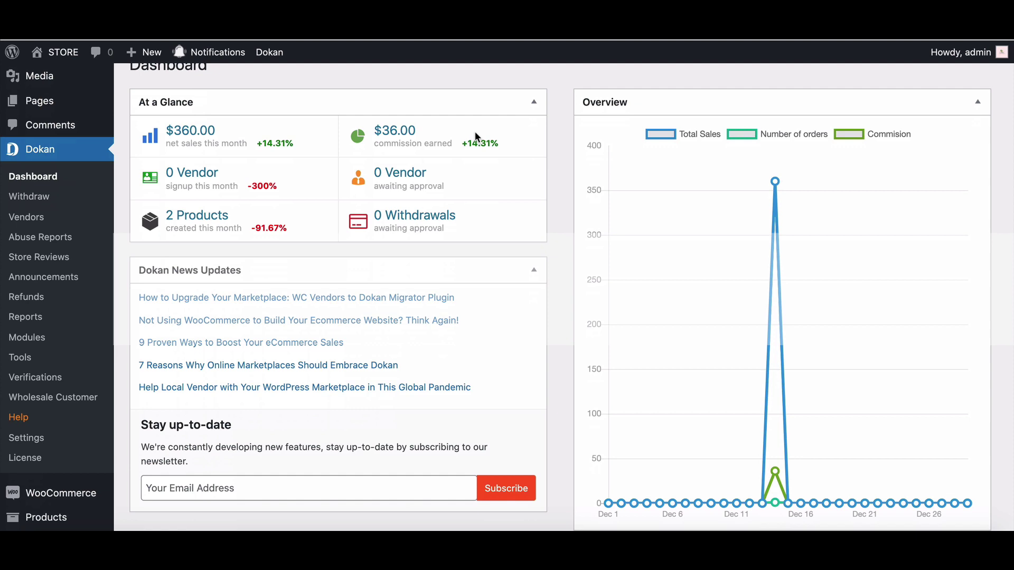
{"action": "scroll", "coordinate": [474, 132], "scroll_direction": "down", "scroll_amount": 2}
{"action": "scroll", "coordinate": [475, 132], "scroll_direction": "down", "scroll_amount": 2}
{"action": "scroll", "coordinate": [475, 132], "scroll_direction": "down", "scroll_amount": 2}
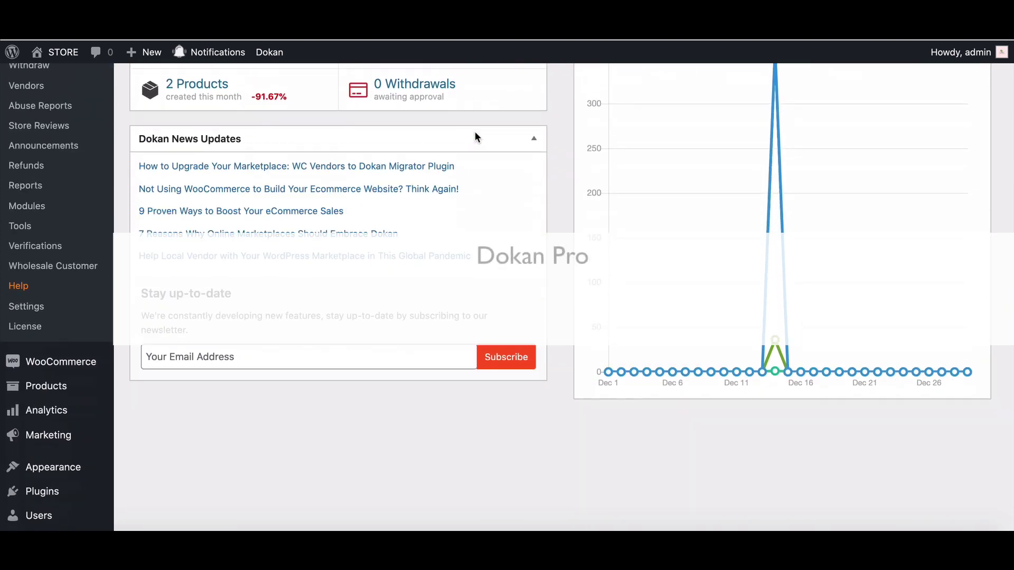
{"action": "scroll", "coordinate": [475, 132], "scroll_direction": "down", "scroll_amount": 1}
{"action": "scroll", "coordinate": [475, 131], "scroll_direction": "down", "scroll_amount": 1}
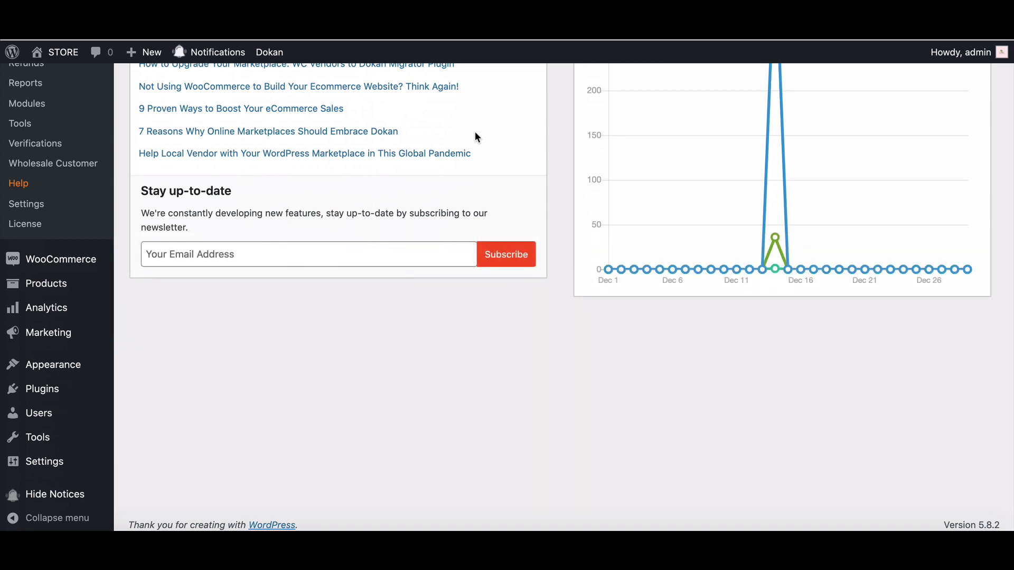
{"action": "scroll", "coordinate": [475, 131], "scroll_direction": "up", "scroll_amount": 1}
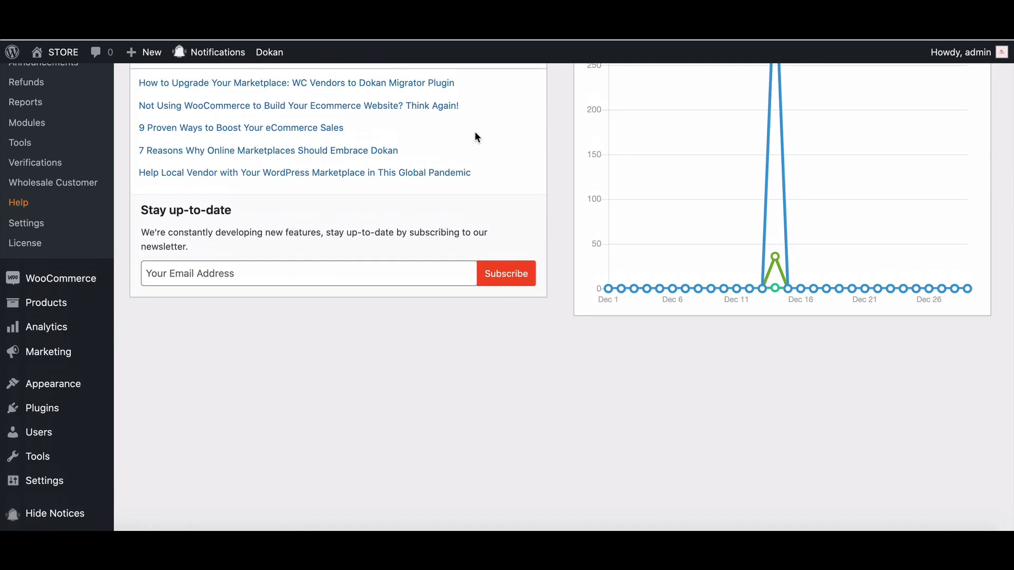
{"action": "scroll", "coordinate": [474, 132], "scroll_direction": "up", "scroll_amount": 1}
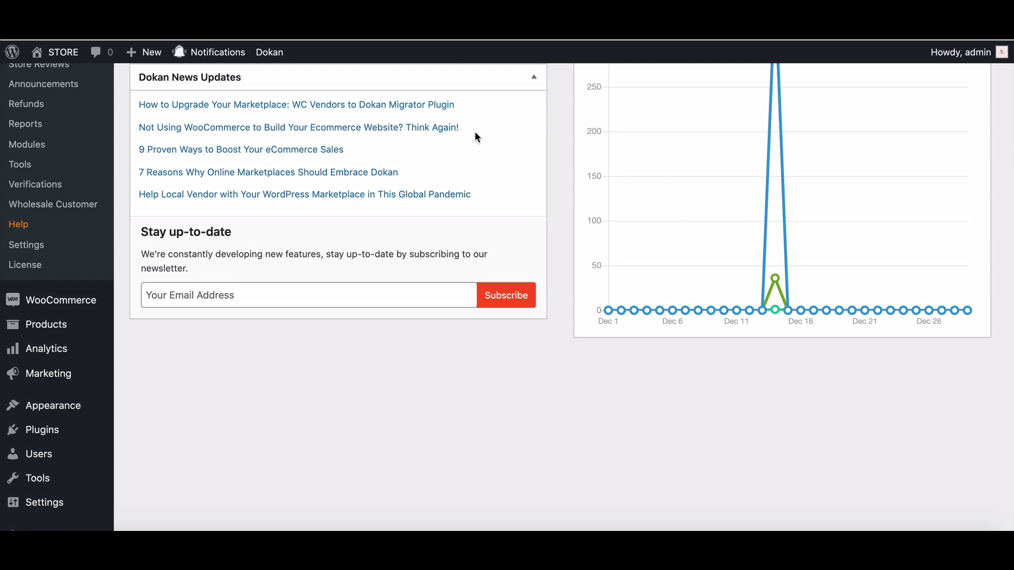
{"action": "scroll", "coordinate": [474, 131], "scroll_direction": "up", "scroll_amount": 1}
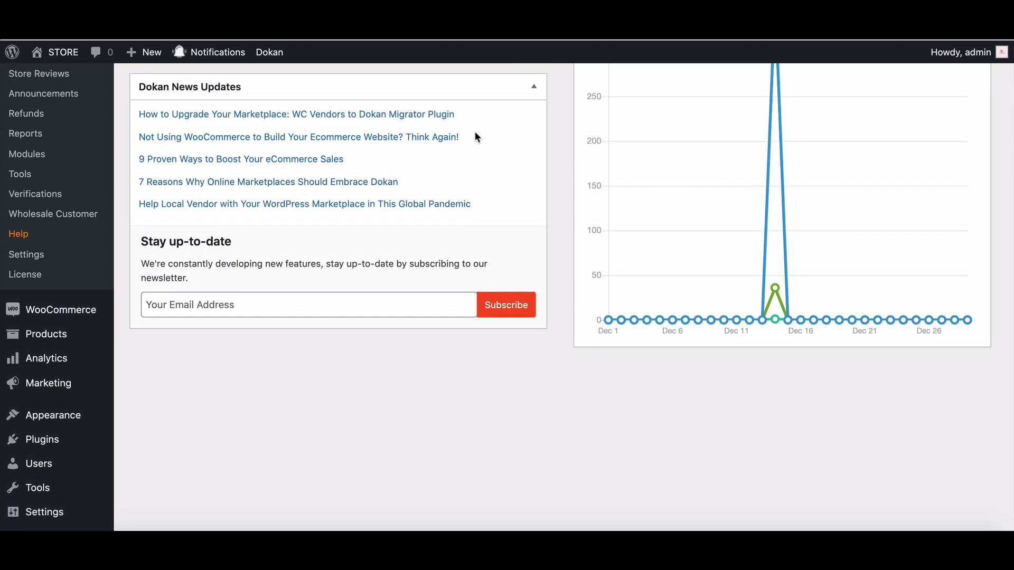
{"action": "scroll", "coordinate": [475, 132], "scroll_direction": "up", "scroll_amount": 1}
Step: Install Elementor Website Builder from Plugins > Add New and activate it
{"action": "left_click", "coordinate": [32, 443]}
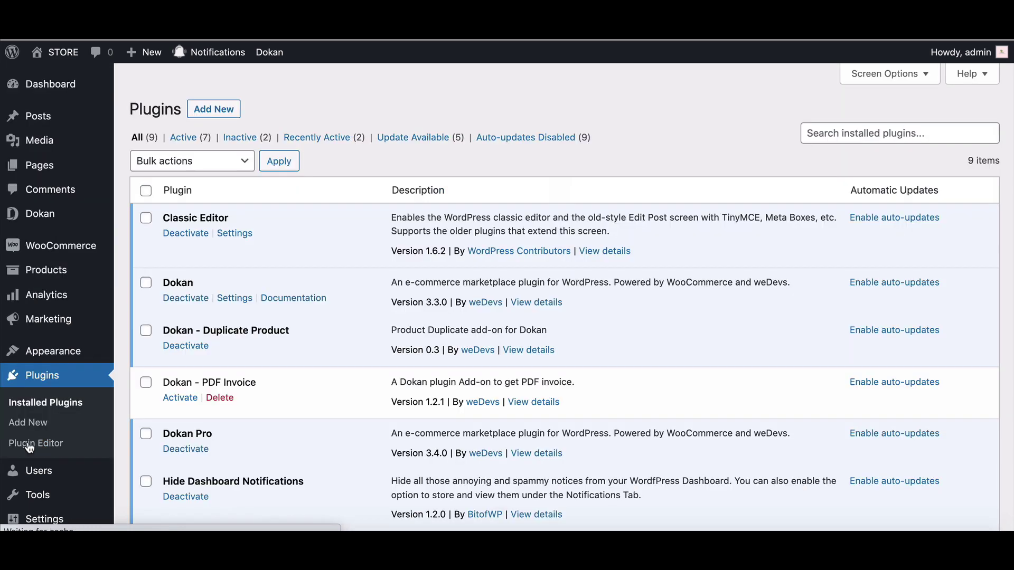
{"action": "left_click", "coordinate": [214, 88]}
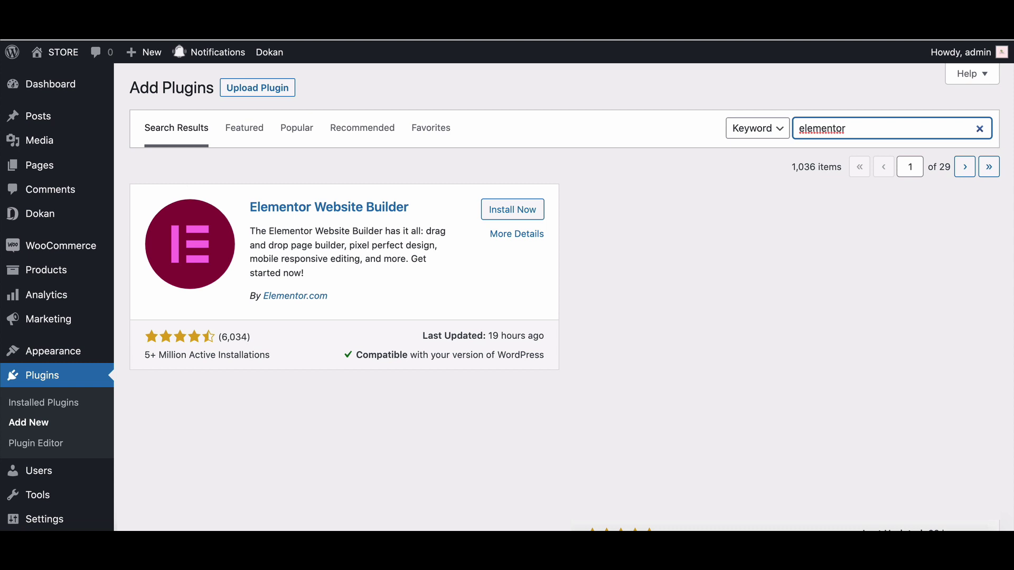
{"action": "left_click", "coordinate": [522, 213]}
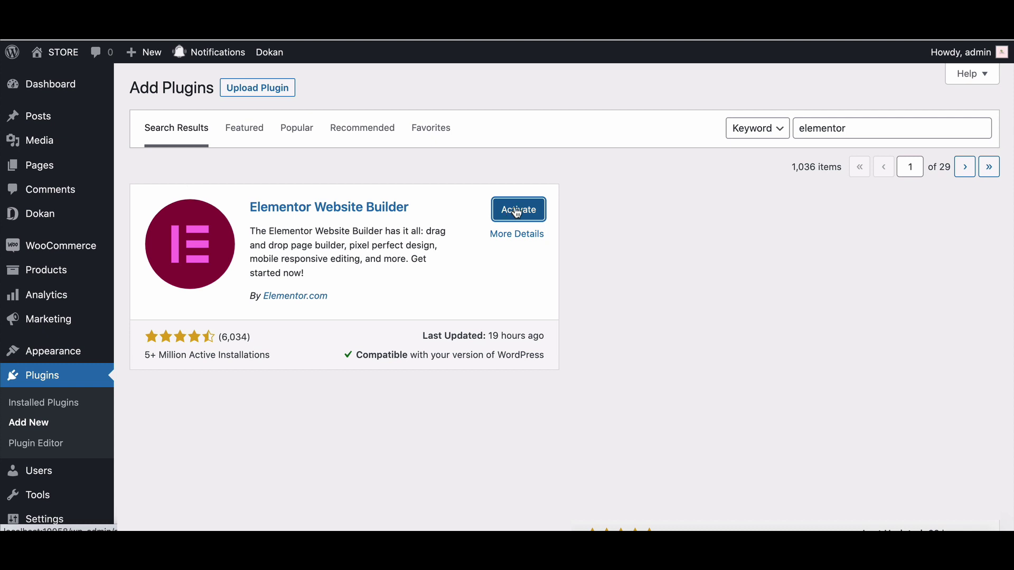
{"action": "left_click", "coordinate": [518, 210]}
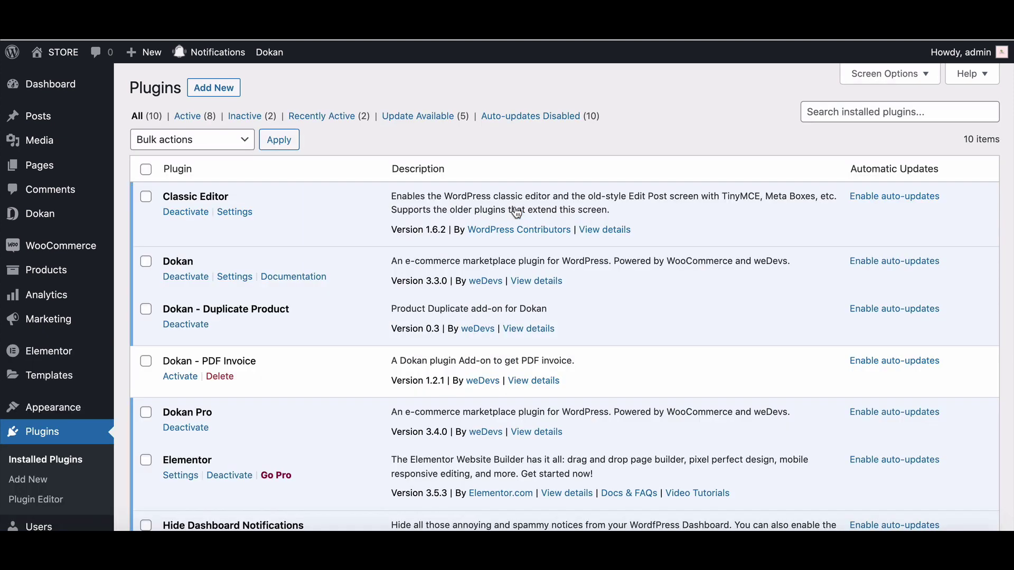
Step: Upload and install elementor-pro.zip via Upload Plugin, then activate Elementor Pro
{"action": "left_click", "coordinate": [214, 89]}
{"action": "left_click", "coordinate": [257, 88]}
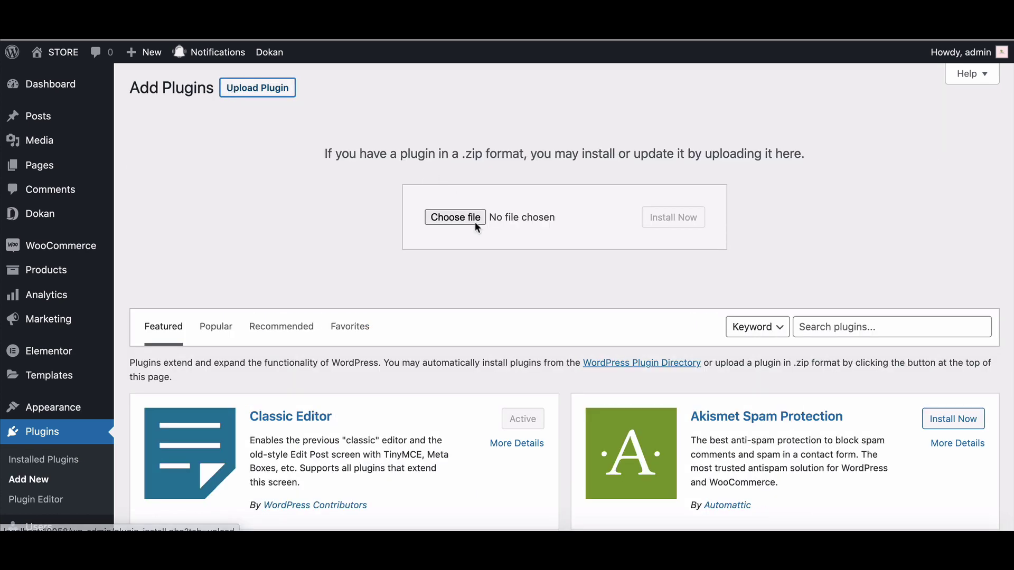
{"action": "left_click", "coordinate": [454, 218]}
{"action": "left_click", "coordinate": [673, 217]}
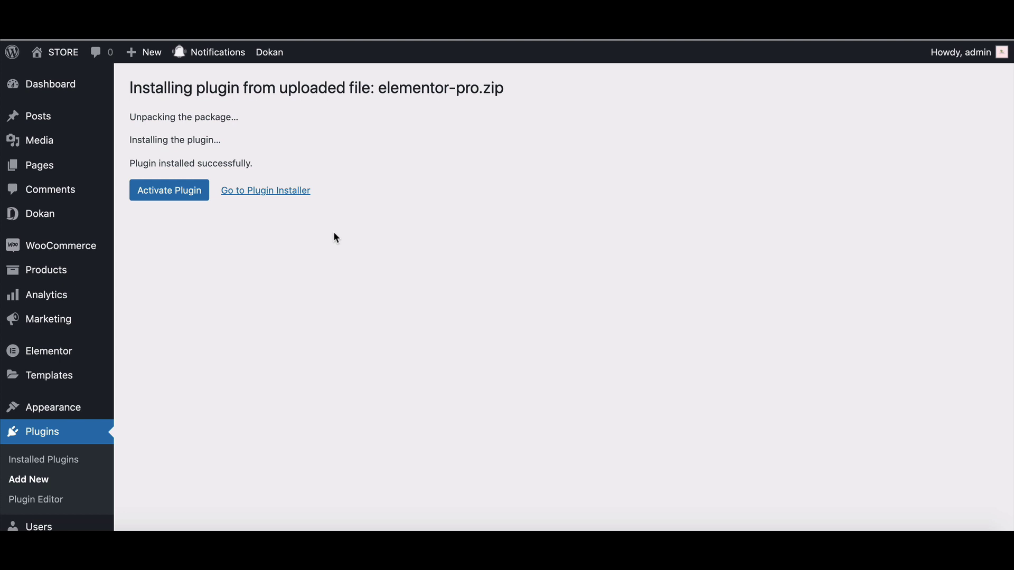
{"action": "left_click", "coordinate": [171, 194]}
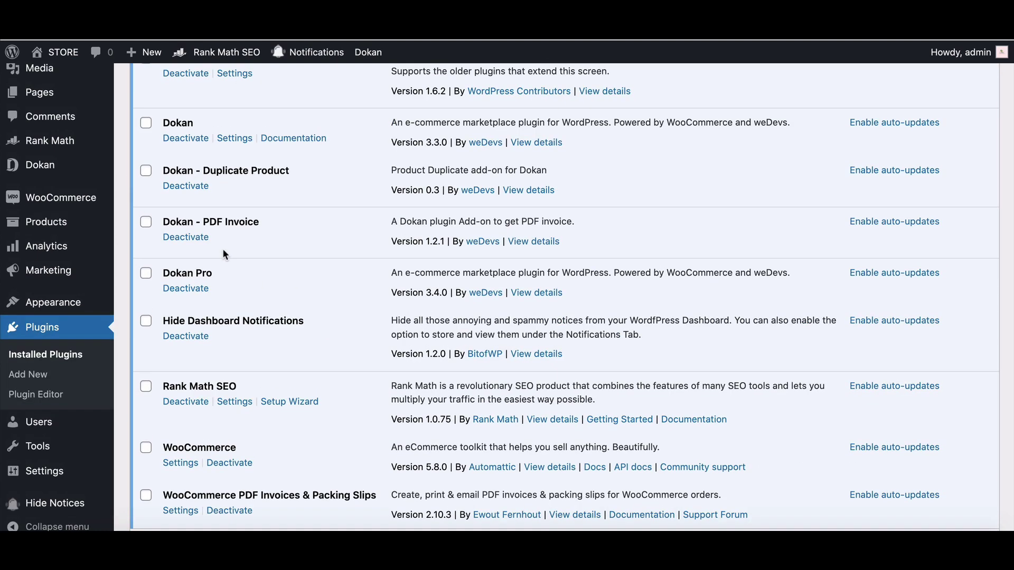
{"action": "scroll", "coordinate": [246, 317], "scroll_direction": "up", "scroll_amount": 1}
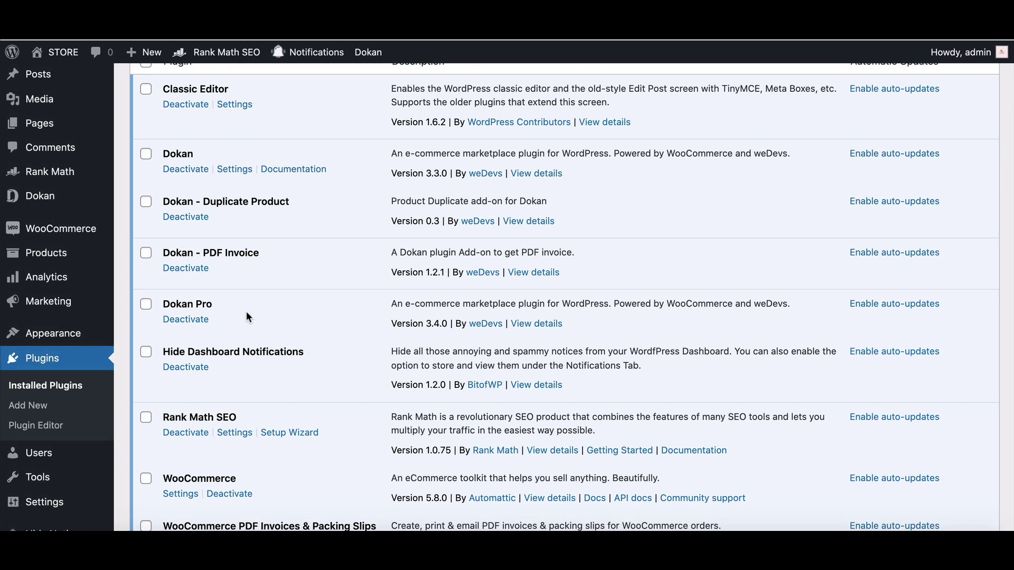
Step: Switch on the Elementor module in Dokan > Modules
{"action": "left_click", "coordinate": [38, 196]}
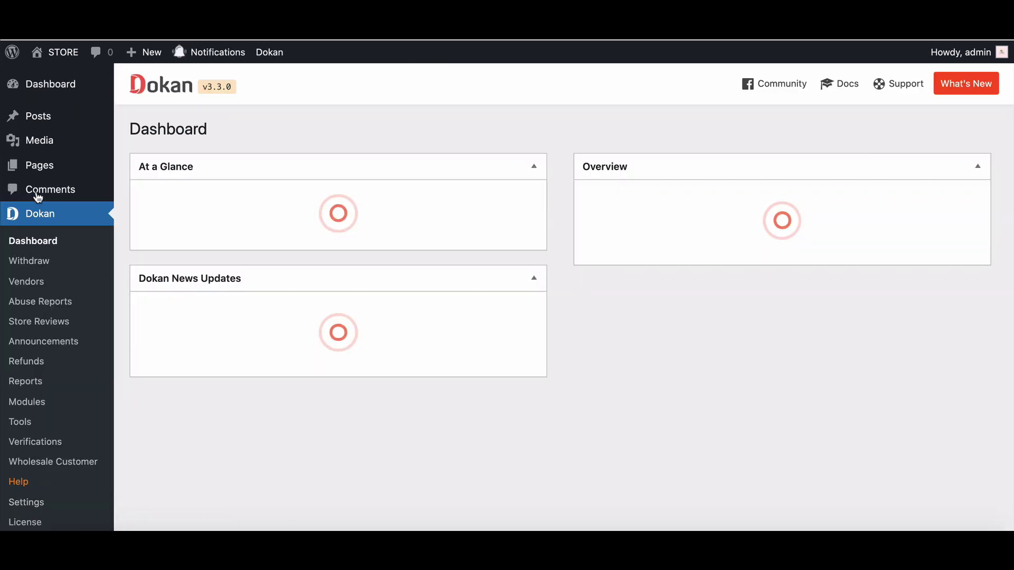
{"action": "left_click", "coordinate": [27, 401]}
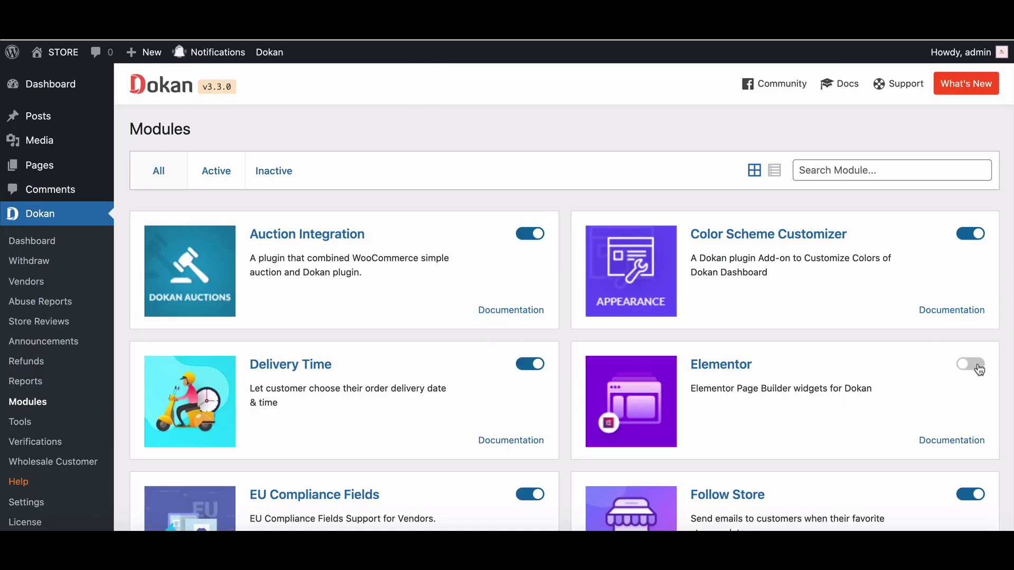
{"action": "left_click", "coordinate": [970, 365]}
{"action": "scroll", "coordinate": [938, 359], "scroll_direction": "down", "scroll_amount": 5}
{"action": "scroll", "coordinate": [938, 359], "scroll_direction": "down", "scroll_amount": 5}
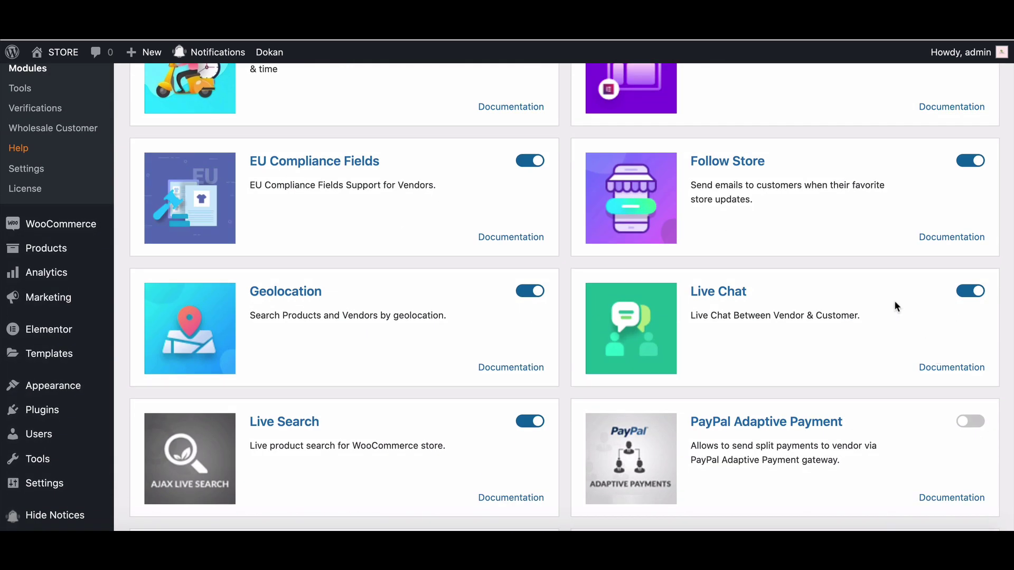
{"action": "mouse_move", "coordinate": [48, 353]}
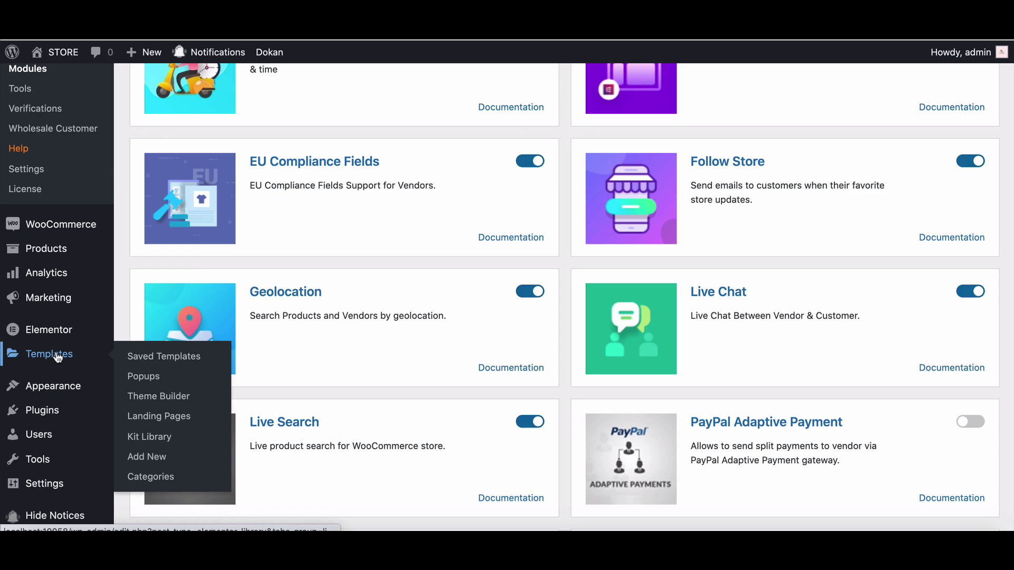
Step: Add a new template of type Single Store named 'New Design'
{"action": "left_click", "coordinate": [149, 437]}
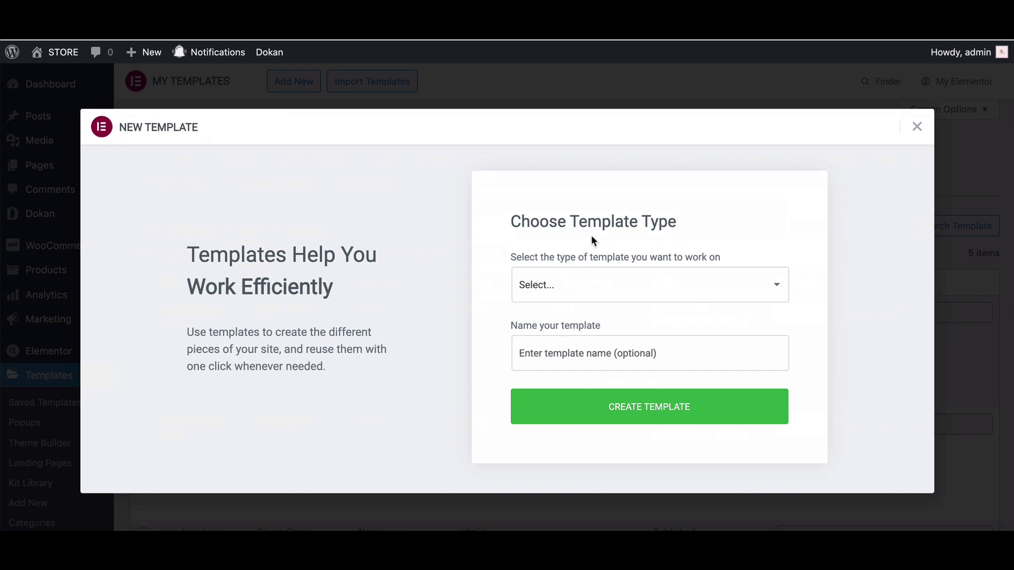
{"action": "left_click", "coordinate": [575, 286]}
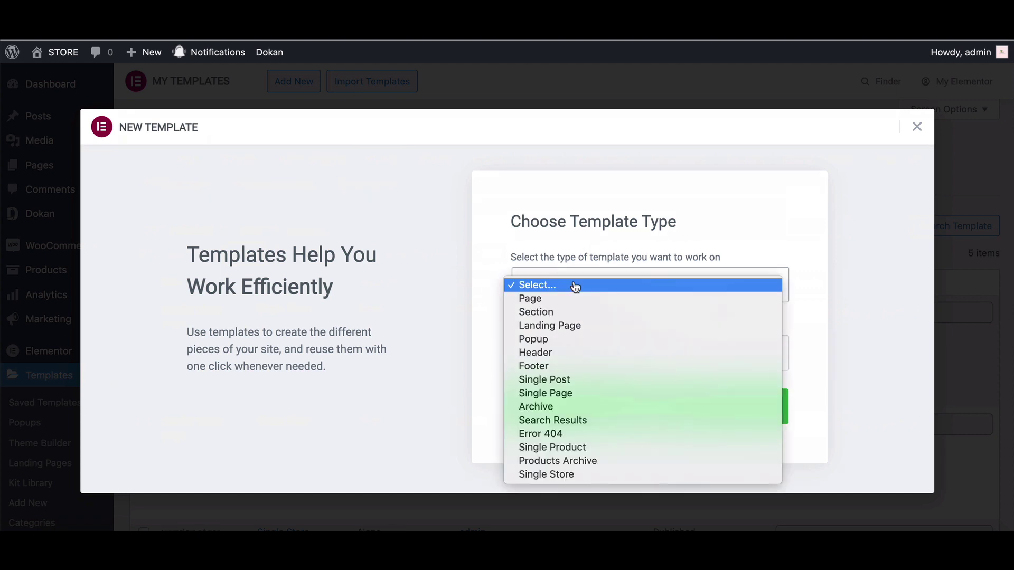
{"action": "left_click", "coordinate": [562, 475]}
{"action": "left_click", "coordinate": [649, 353]}
{"action": "type", "text": "New Design"}
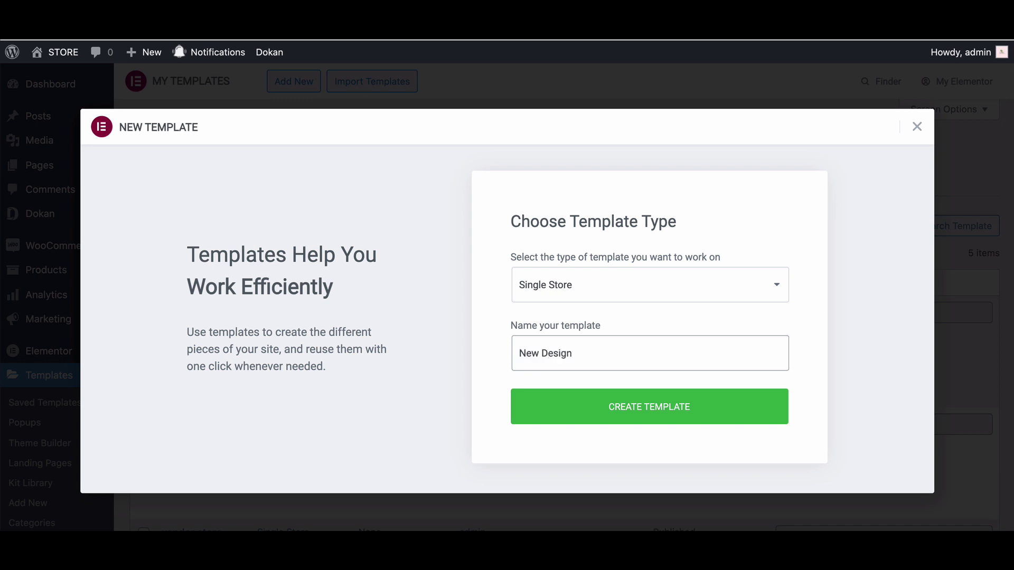
{"action": "key", "text": "Return"}
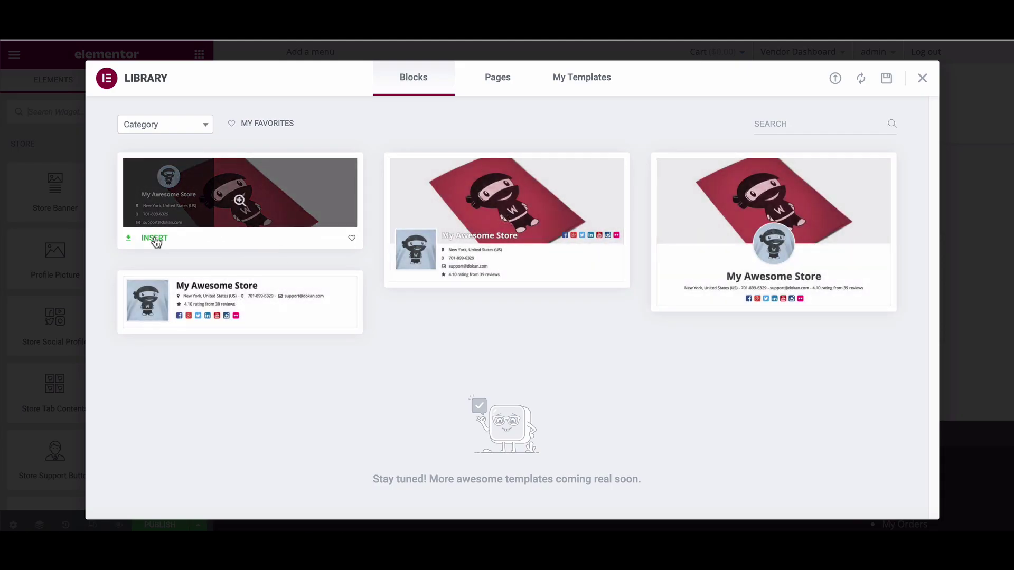
Step: Insert the first store header block design from the Library's Blocks tab
{"action": "left_click", "coordinate": [155, 253]}
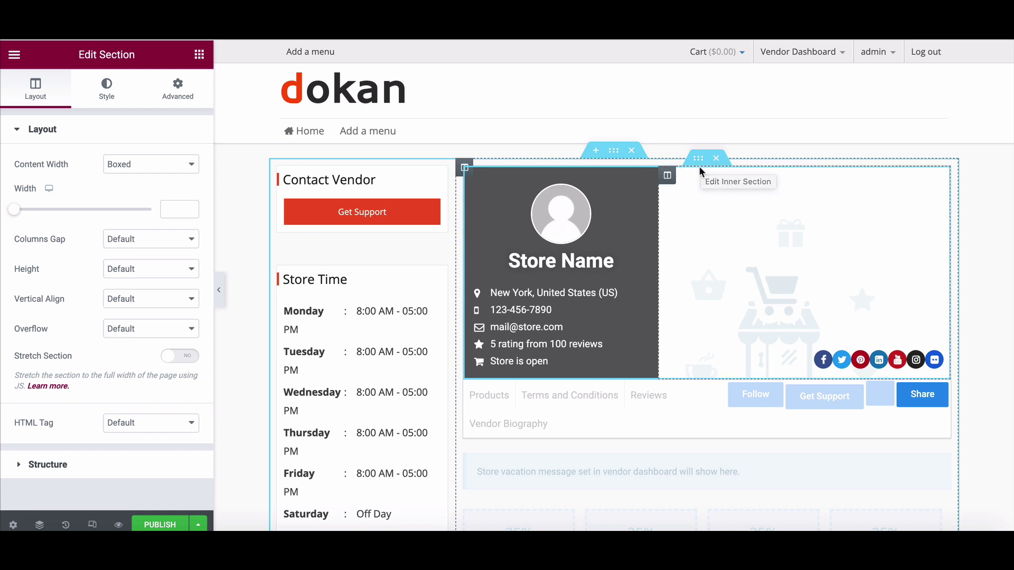
{"action": "mouse_move", "coordinate": [677, 263]}
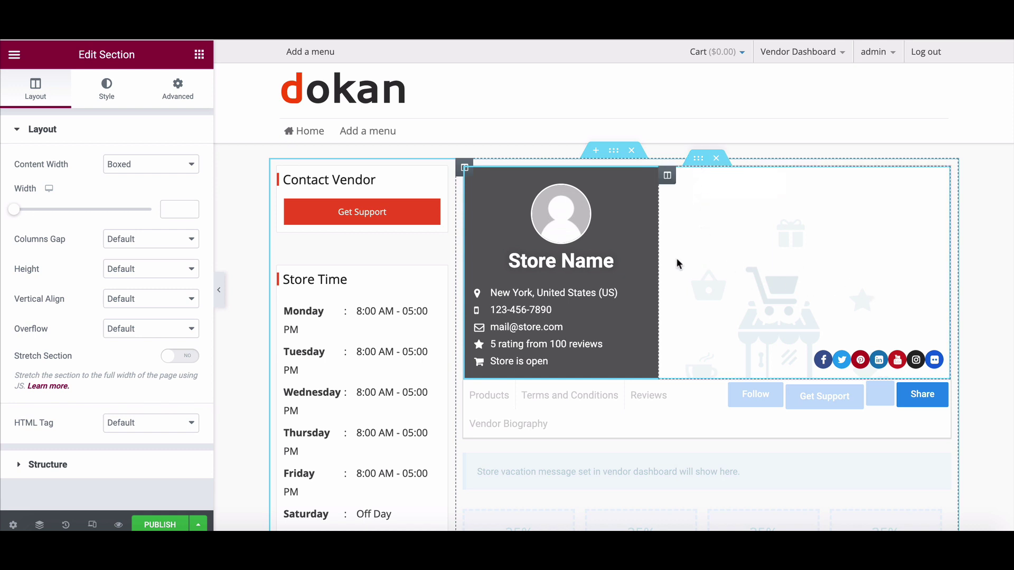
{"action": "scroll", "coordinate": [676, 265], "scroll_direction": "down", "scroll_amount": 2}
Step: Give the Store Social Profile icons the Rounded shape and left alignment
{"action": "left_click", "coordinate": [867, 338]}
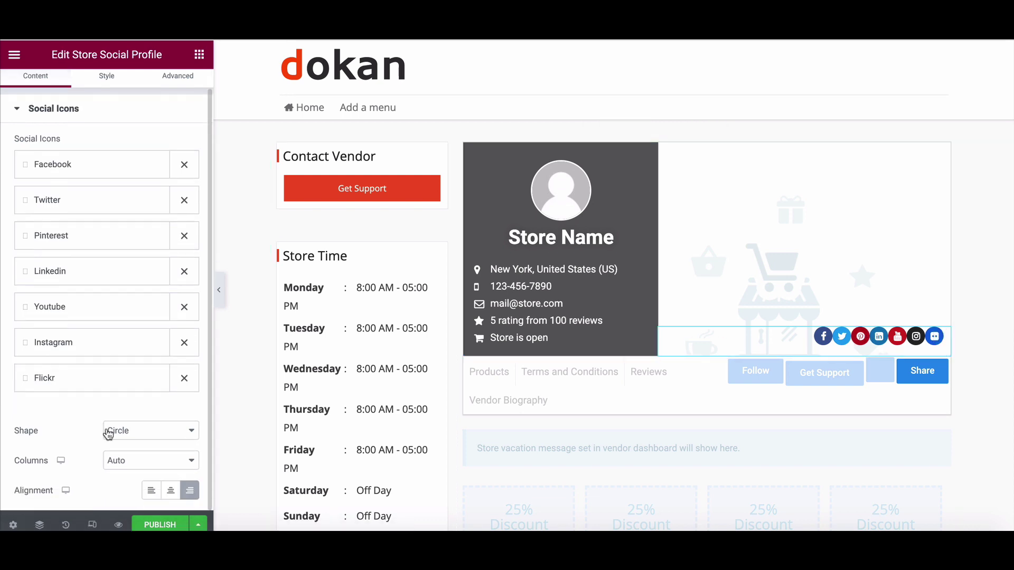
{"action": "left_click", "coordinate": [150, 430]}
{"action": "left_click", "coordinate": [151, 490]}
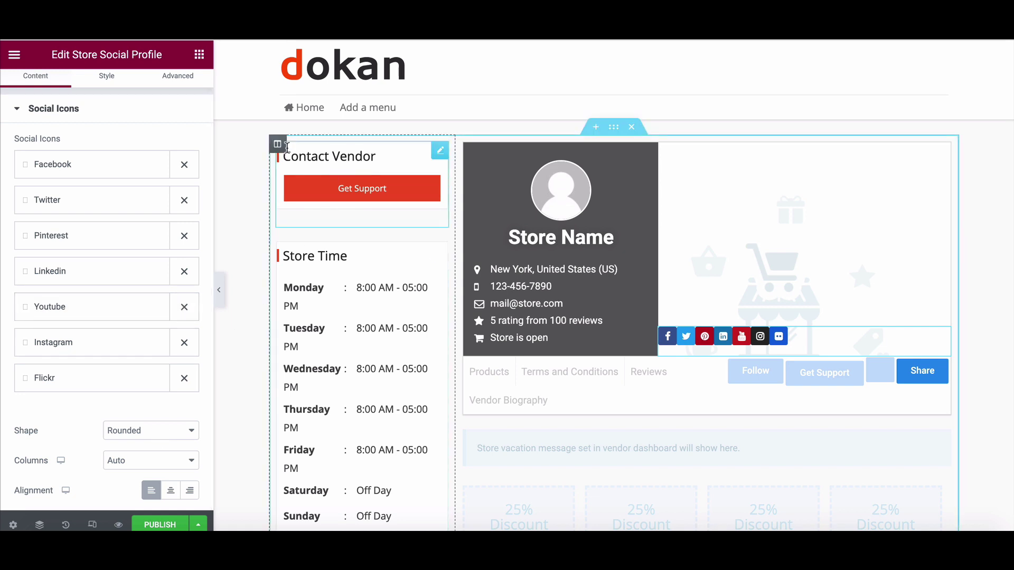
Step: Drag Store Support Area below Store Time and retitle it 'Contact Vendor Directly'
{"action": "left_click_drag", "start_coordinate": [388, 152], "coordinate": [361, 439]}
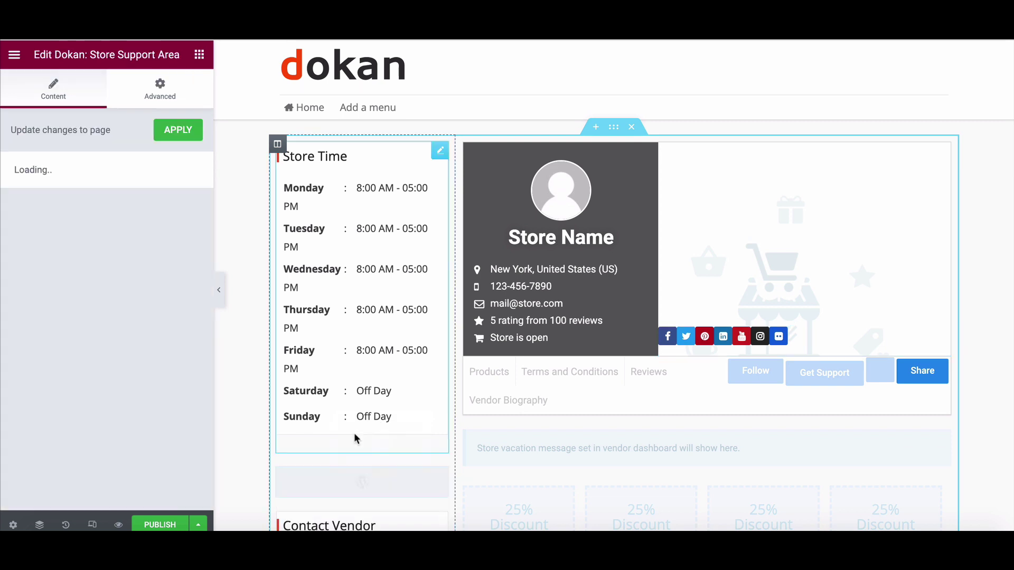
{"action": "scroll", "coordinate": [353, 362], "scroll_direction": "down", "scroll_amount": 1}
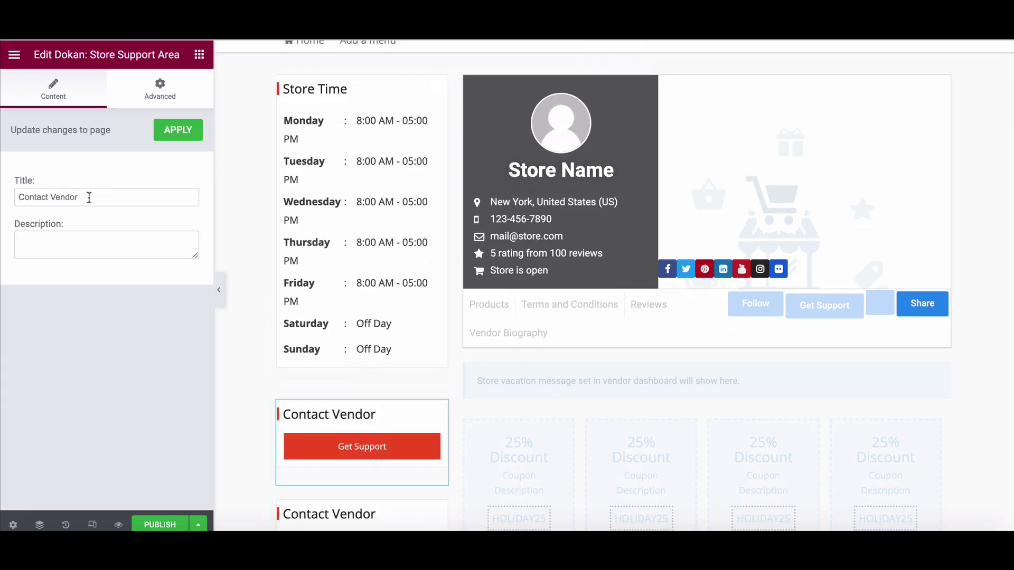
{"action": "left_click", "coordinate": [54, 199]}
{"action": "type", "text": "Directly"}
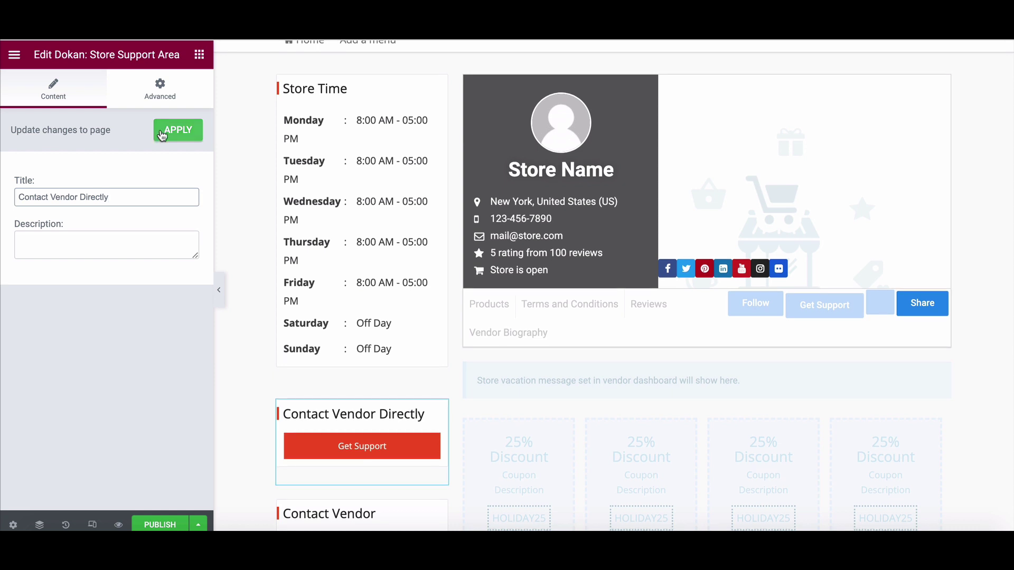
{"action": "left_click", "coordinate": [178, 130]}
{"action": "left_click", "coordinate": [199, 525]}
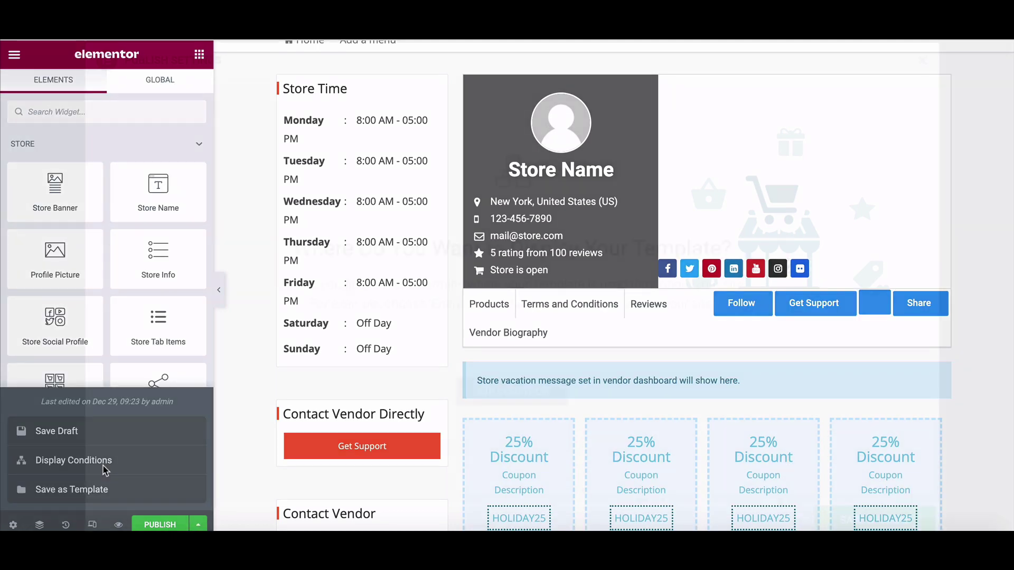
Step: Add a Single Store display condition and publish the template with Save & Close
{"action": "left_click", "coordinate": [74, 460]}
{"action": "left_click", "coordinate": [504, 402]}
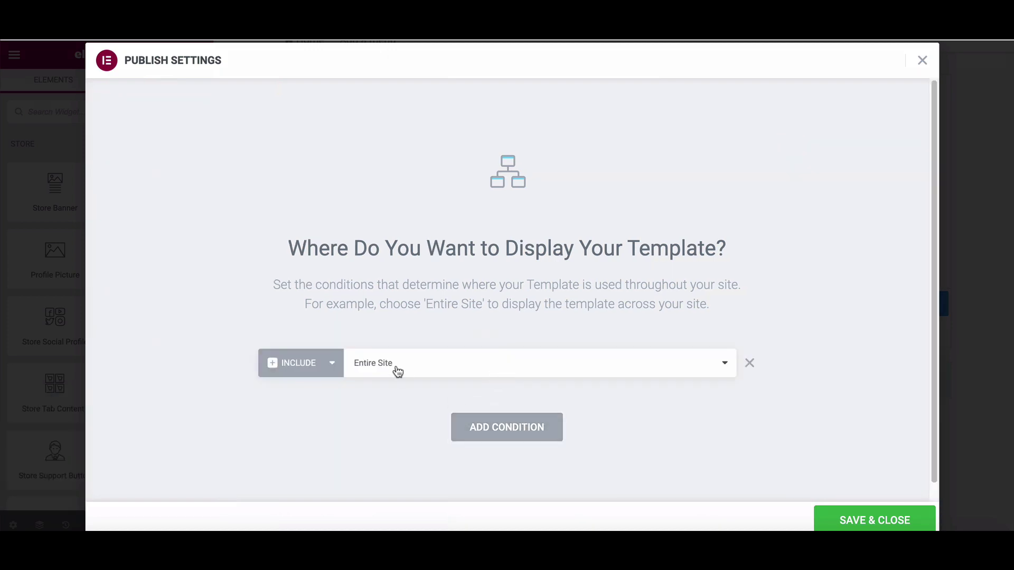
{"action": "left_click", "coordinate": [724, 362]}
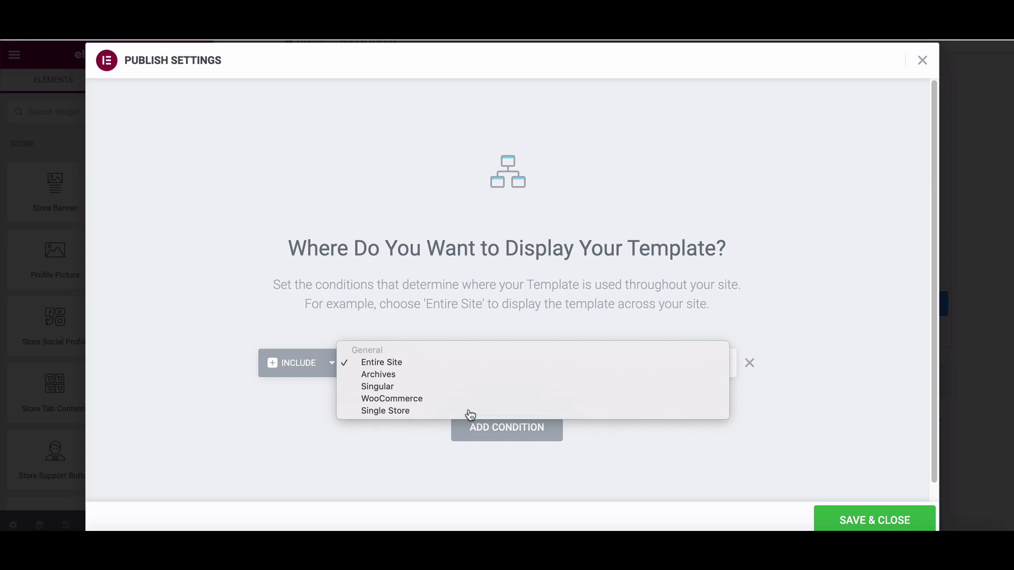
{"action": "left_click", "coordinate": [470, 415]}
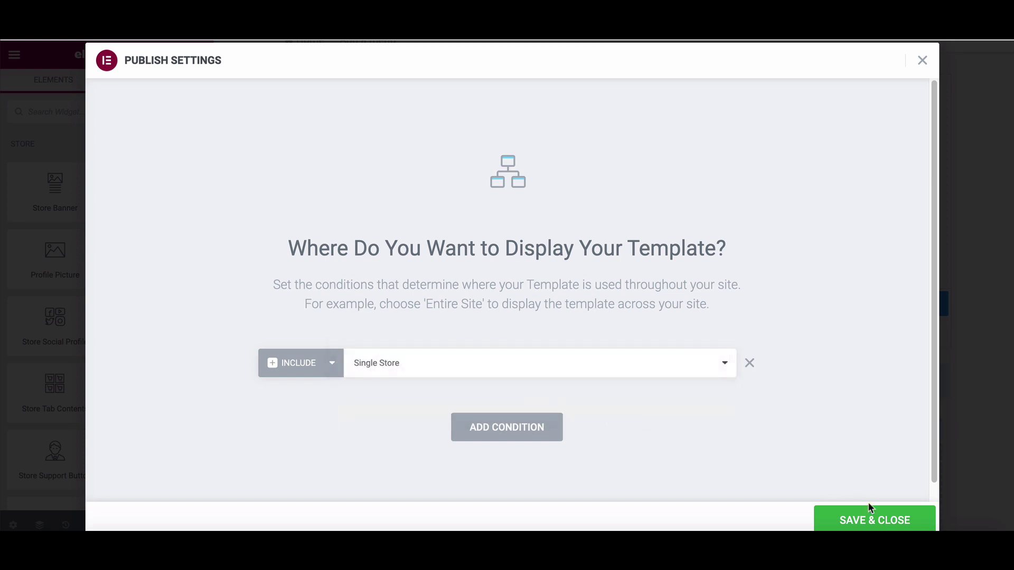
{"action": "left_click", "coordinate": [873, 519]}
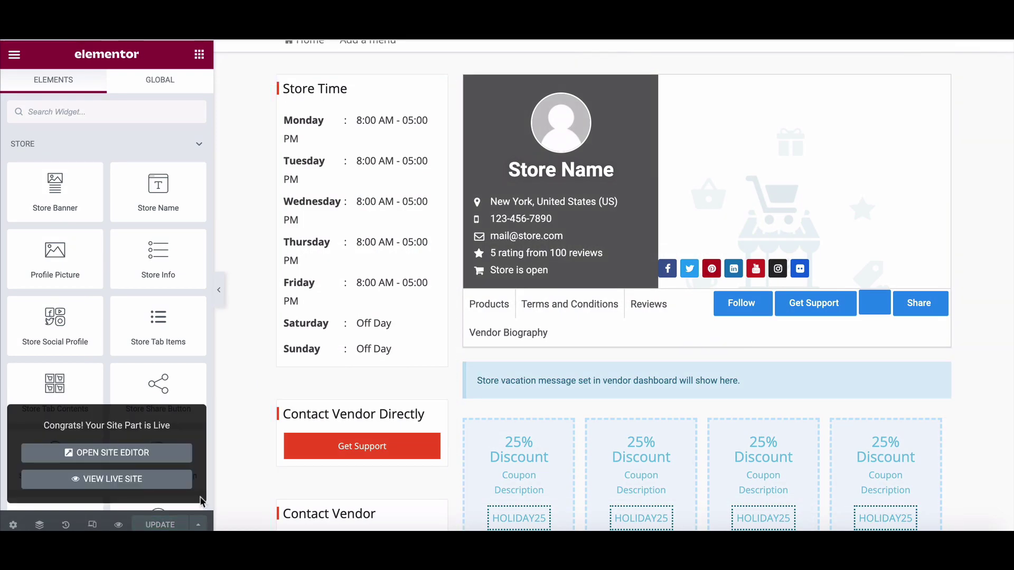
Step: Dismiss the Save as Template library dialog and preview the template on the live site
{"action": "left_click", "coordinate": [198, 524]}
{"action": "left_click", "coordinate": [72, 487]}
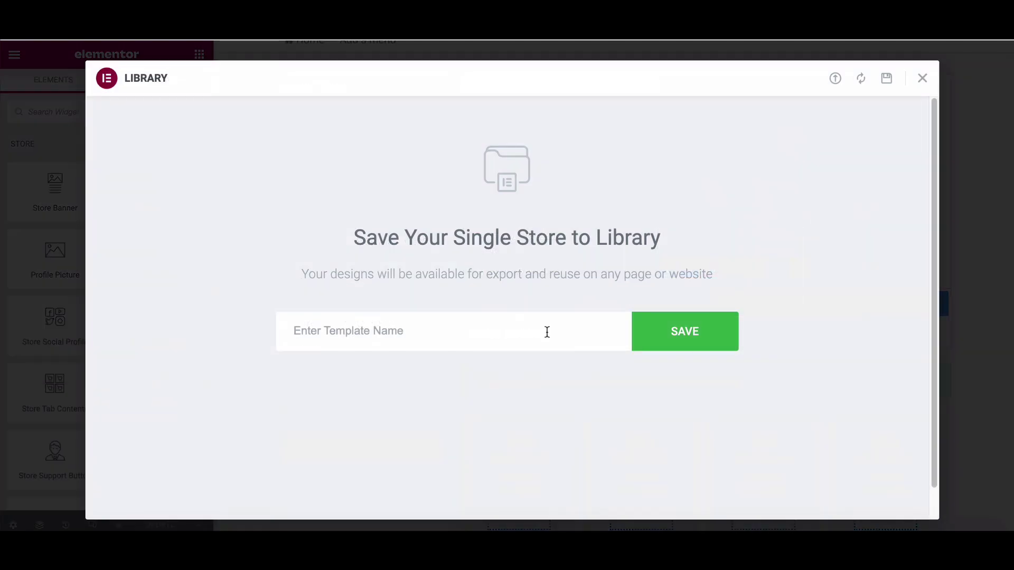
{"action": "left_click", "coordinate": [922, 78]}
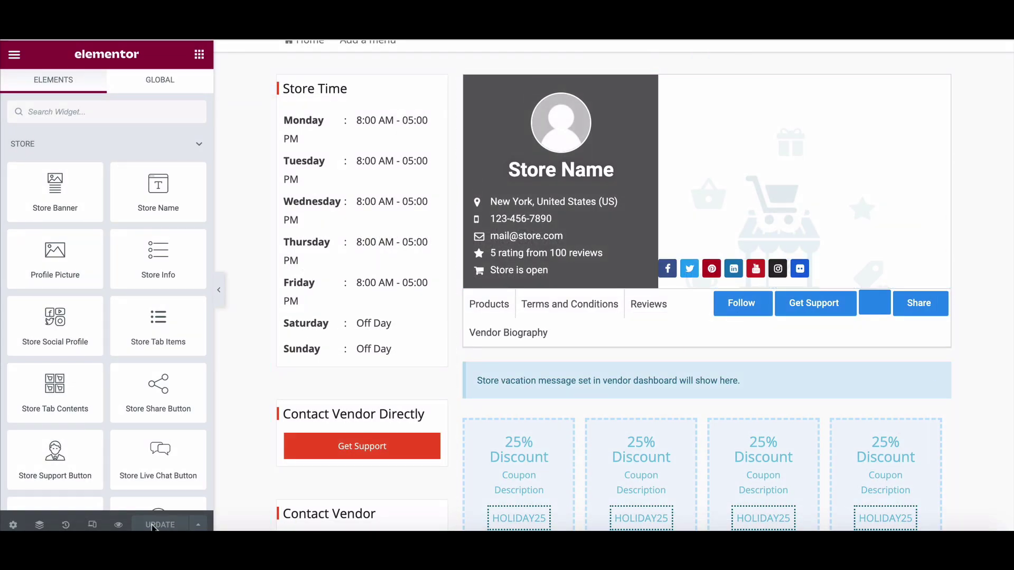
{"action": "left_click", "coordinate": [122, 527]}
{"action": "left_click", "coordinate": [158, 487]}
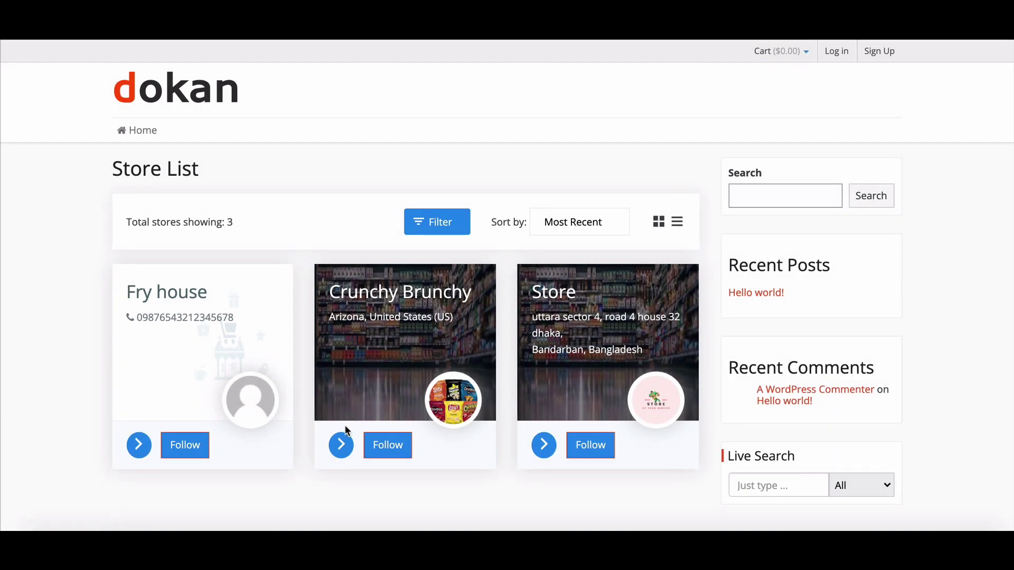
Step: Open the Crunchy Brunchy store page from its card on the Store List
{"action": "left_click", "coordinate": [341, 445]}
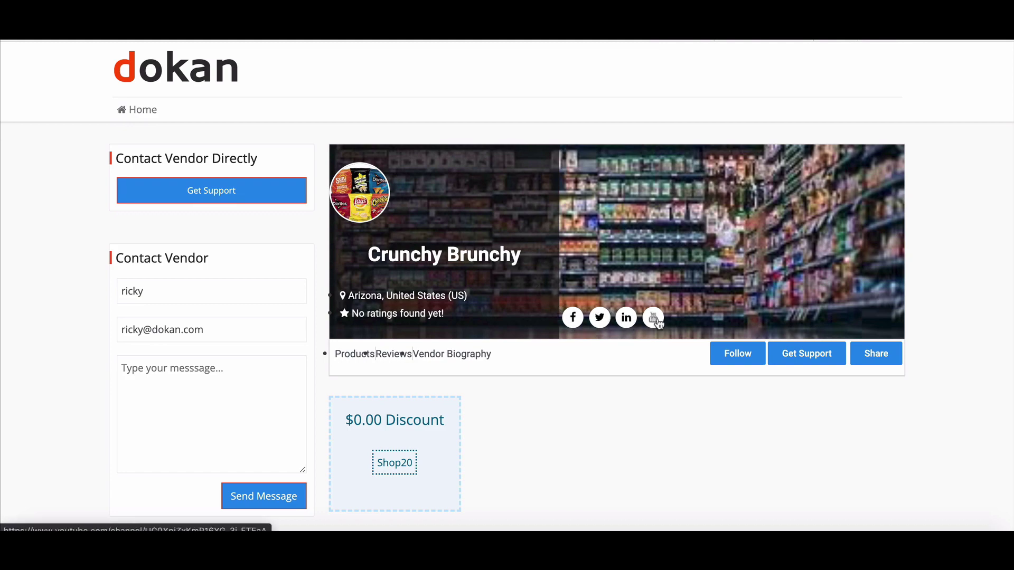
{"action": "scroll", "coordinate": [659, 324], "scroll_direction": "down", "scroll_amount": 2}
{"action": "scroll", "coordinate": [656, 318], "scroll_direction": "down", "scroll_amount": 5}
{"action": "scroll", "coordinate": [657, 318], "scroll_direction": "down", "scroll_amount": 5}
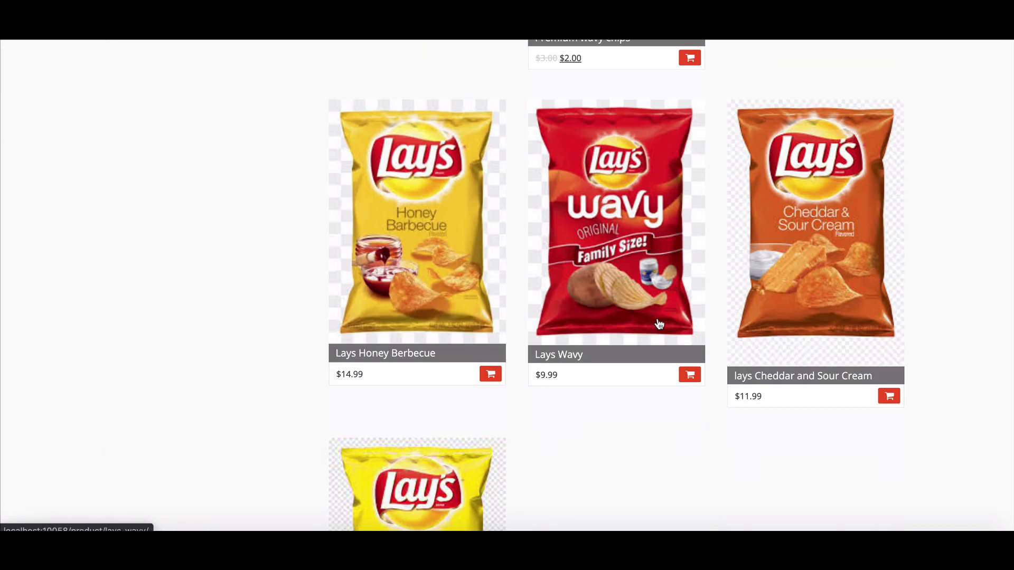
{"action": "scroll", "coordinate": [656, 318], "scroll_direction": "down", "scroll_amount": 4}
{"action": "scroll", "coordinate": [657, 317], "scroll_direction": "up", "scroll_amount": 6}
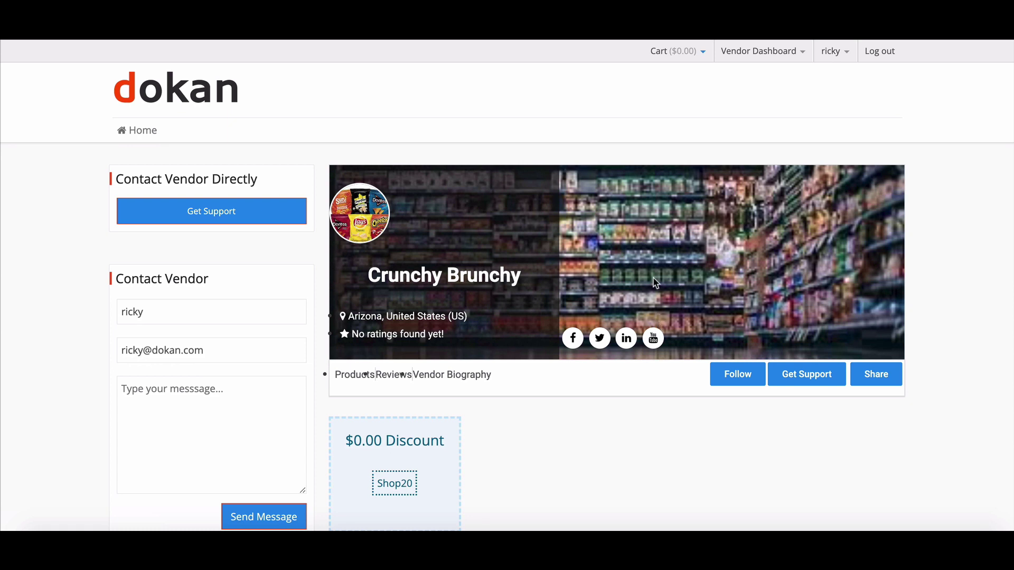
{"action": "scroll", "coordinate": [653, 282], "scroll_direction": "down", "scroll_amount": 1}
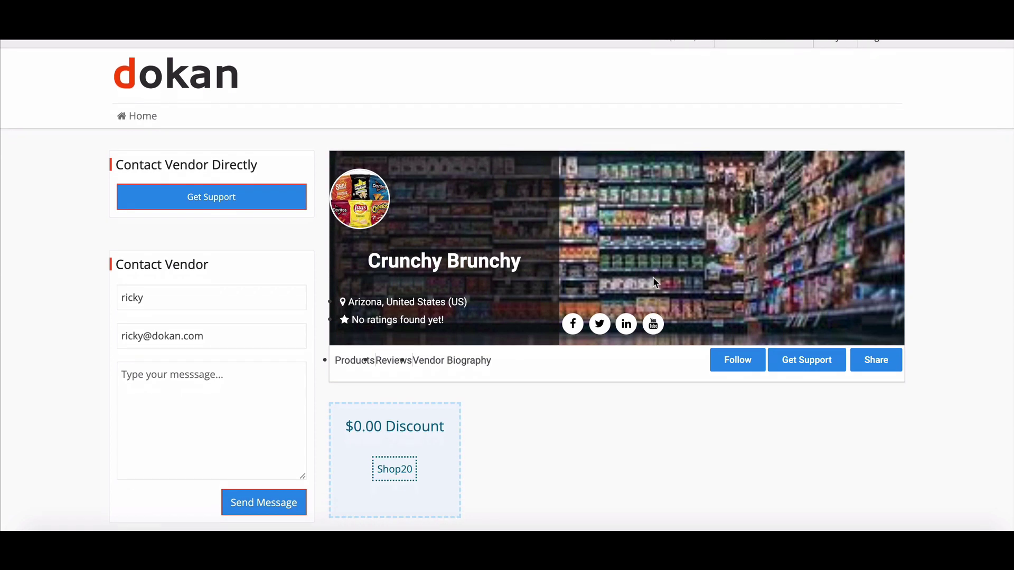
{"action": "scroll", "coordinate": [653, 282], "scroll_direction": "down", "scroll_amount": 1}
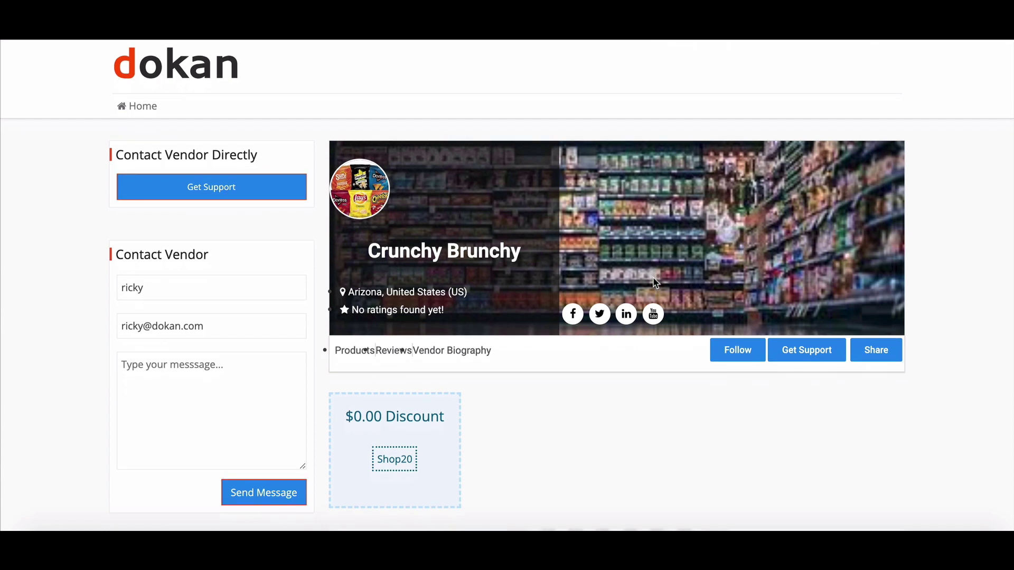